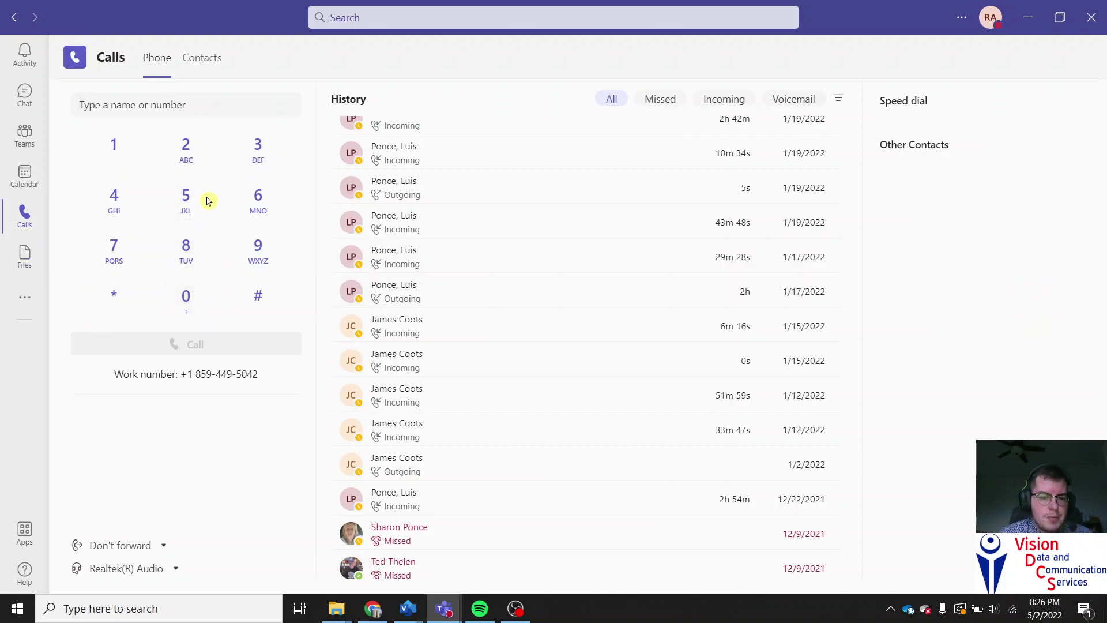
Bring the ongoing phone call's window to the front.
left_click_drag(202, 375, 234, 375)
left_click(254, 408)
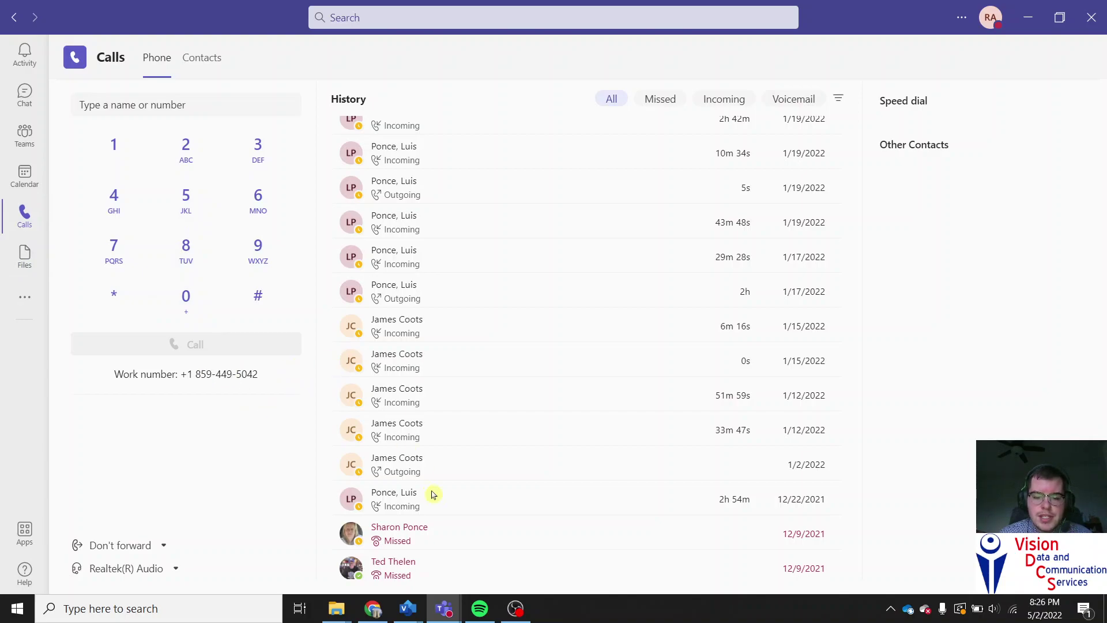
mouse_move(444, 606)
left_click(490, 542)
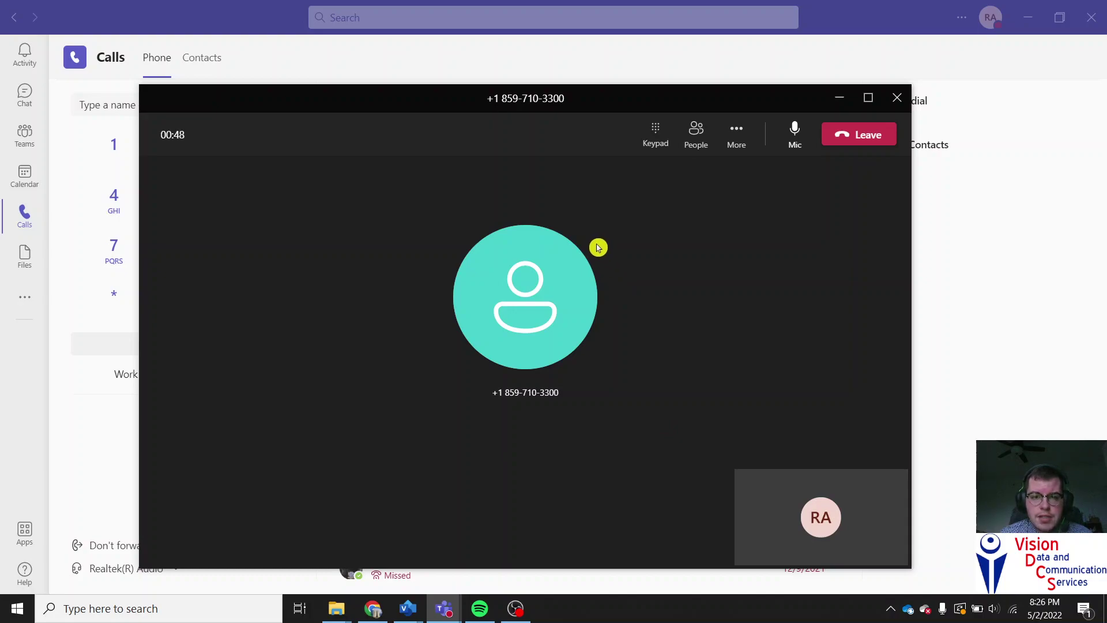
Start a direct transfer of the active call and choose the colleague as the recipient.
left_click(737, 145)
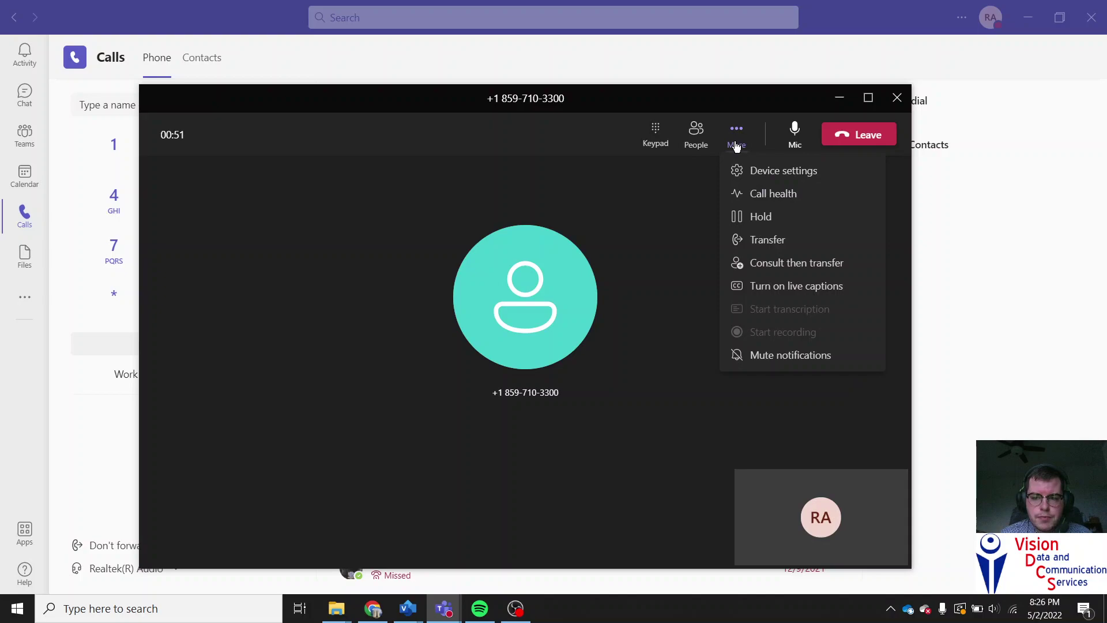
left_click(766, 240)
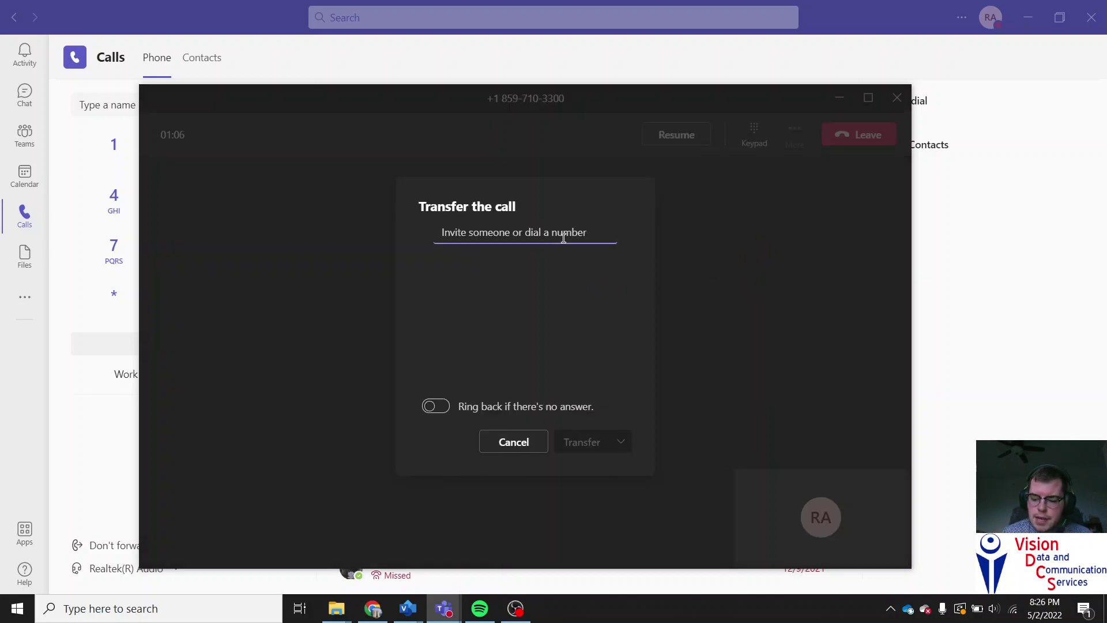
type("ext")
key("BackSpace")
key("BackSpace")
key("BackSpace")
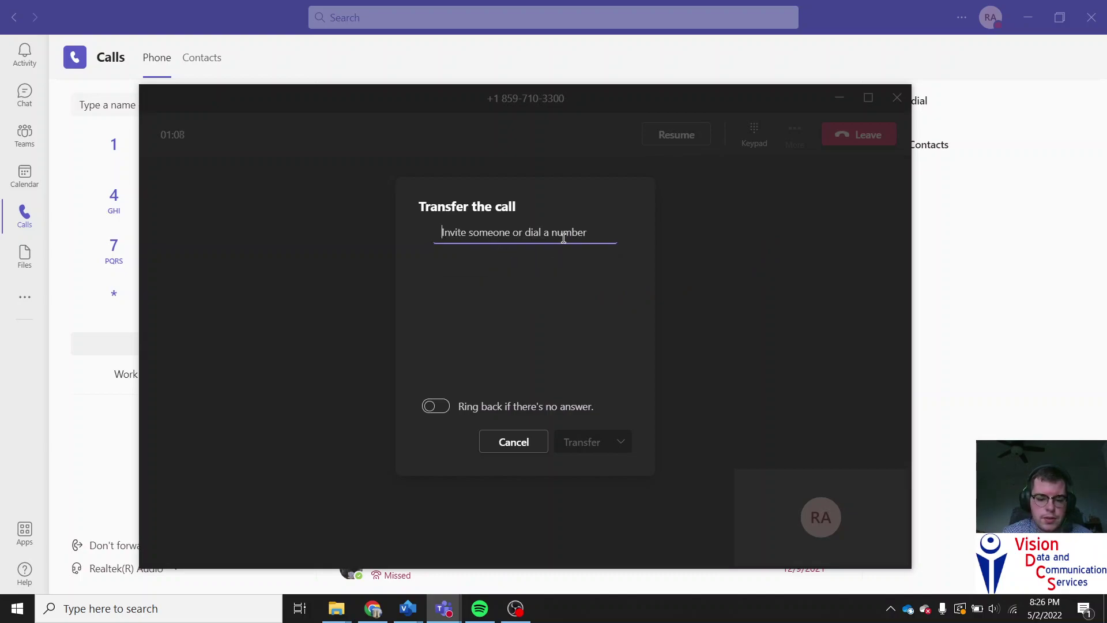
type("eD")
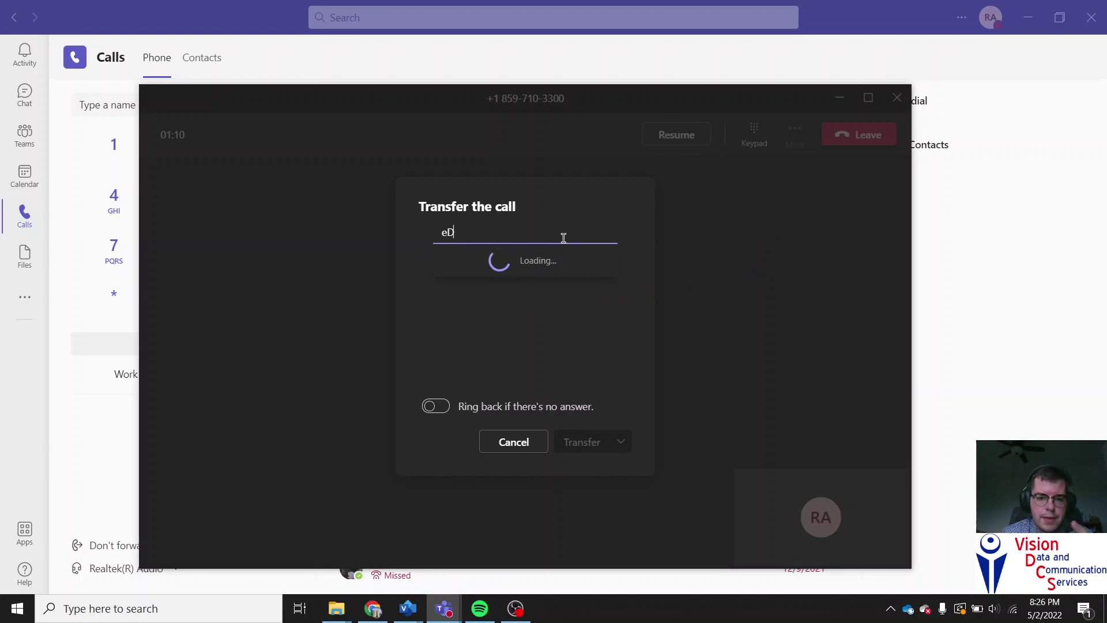
left_click(514, 267)
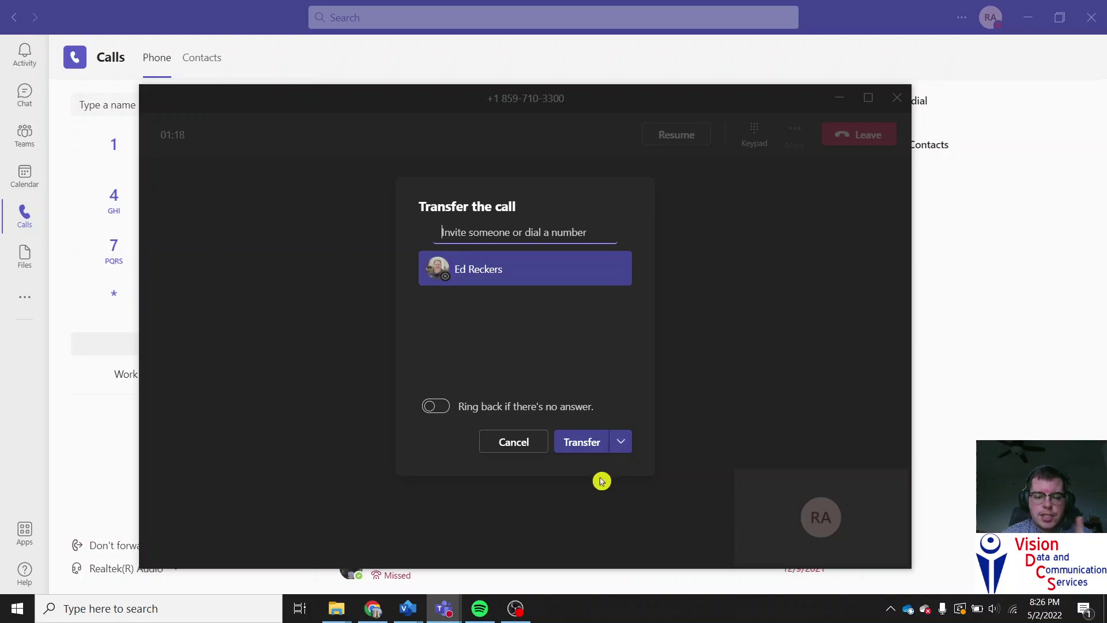
Examine the work voicemail transfer option and try the setting to ring back if there's no answer.
left_click(623, 455)
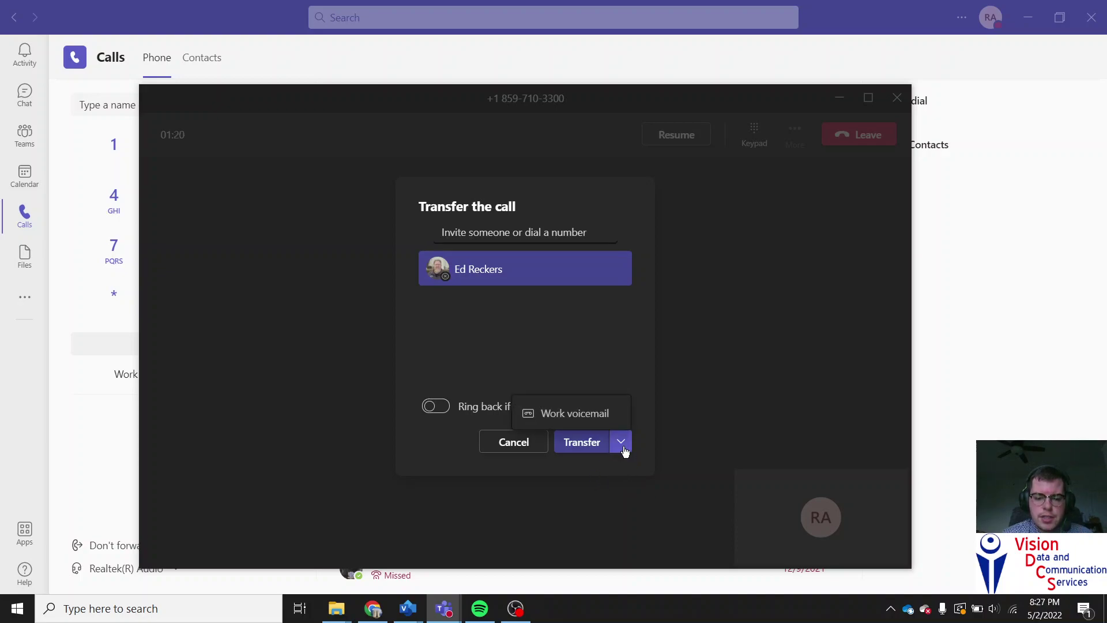
left_click(599, 421)
left_click(598, 404)
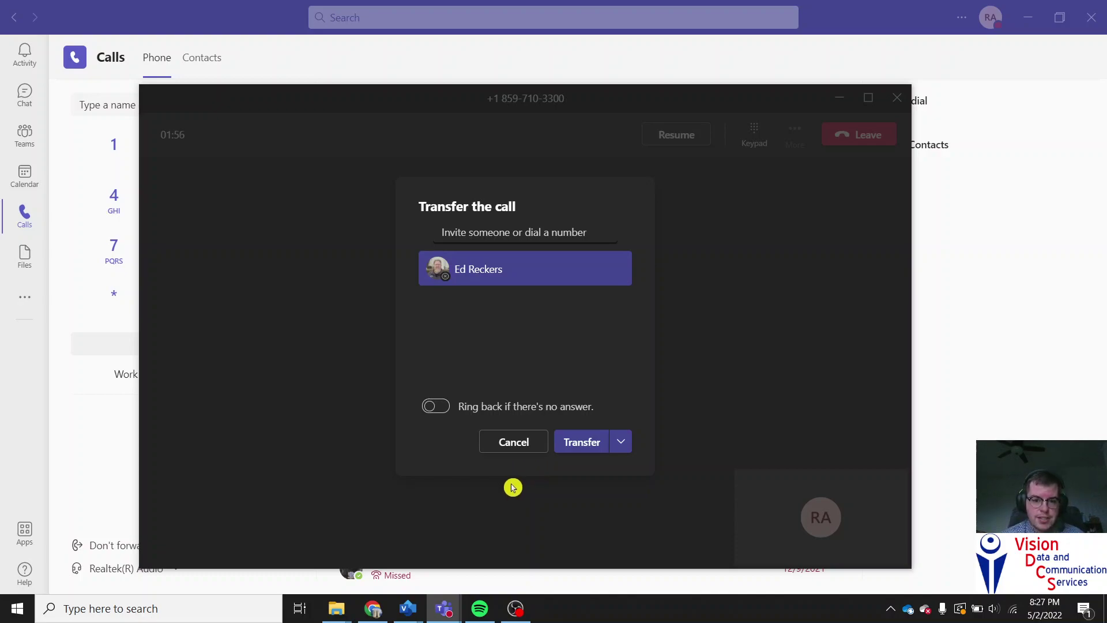
left_click(436, 414)
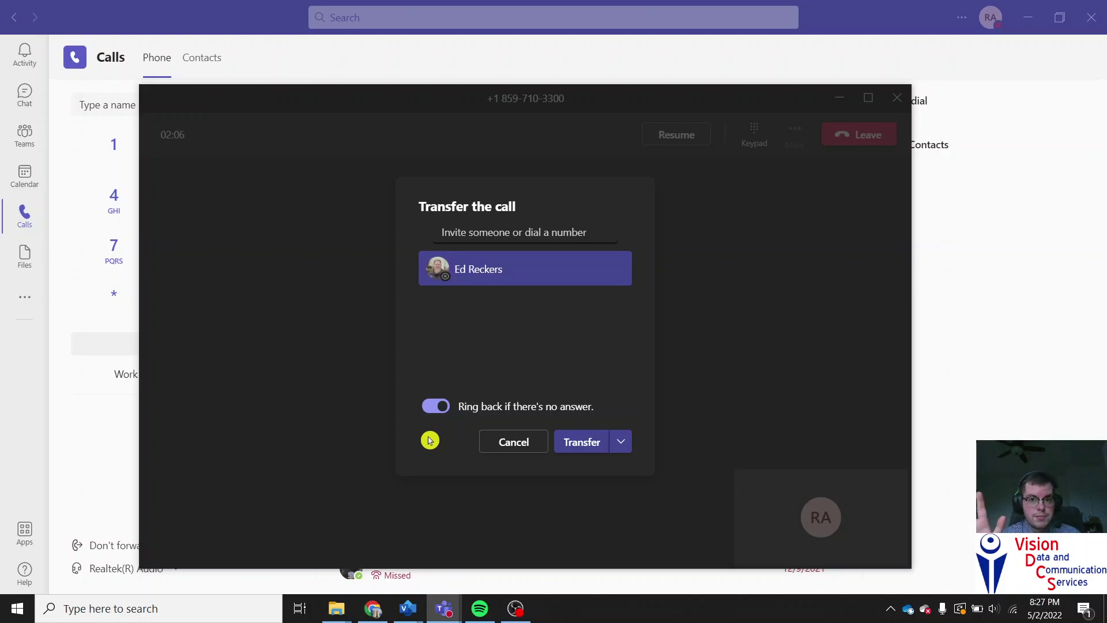
left_click(435, 406)
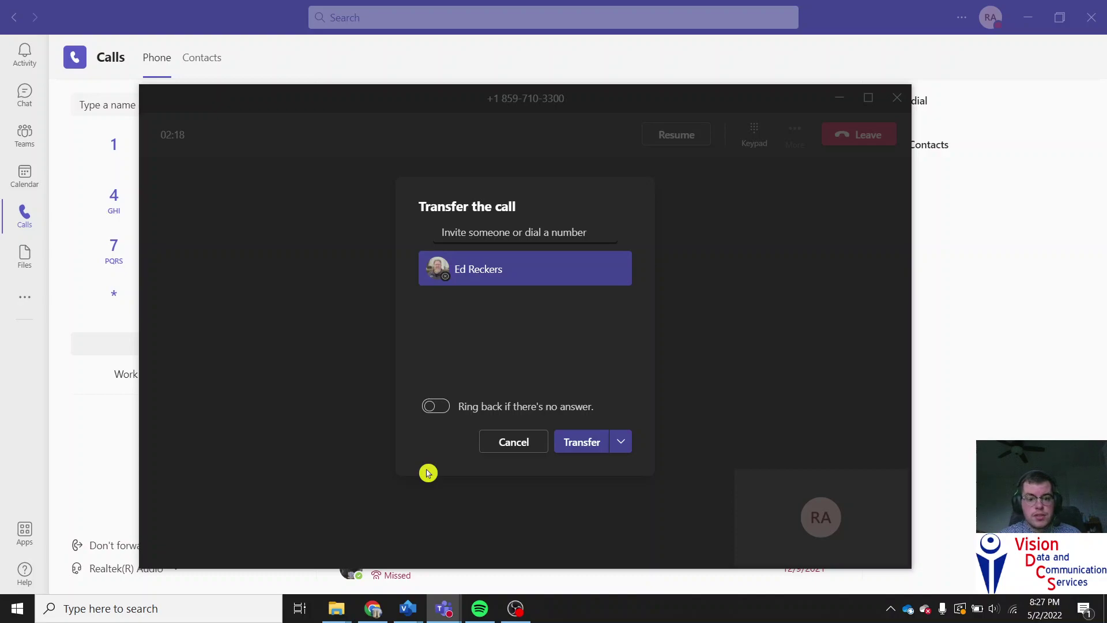
left_click(436, 410)
left_click(436, 410)
Cancel the direct transfer and resume the held call.
left_click(517, 451)
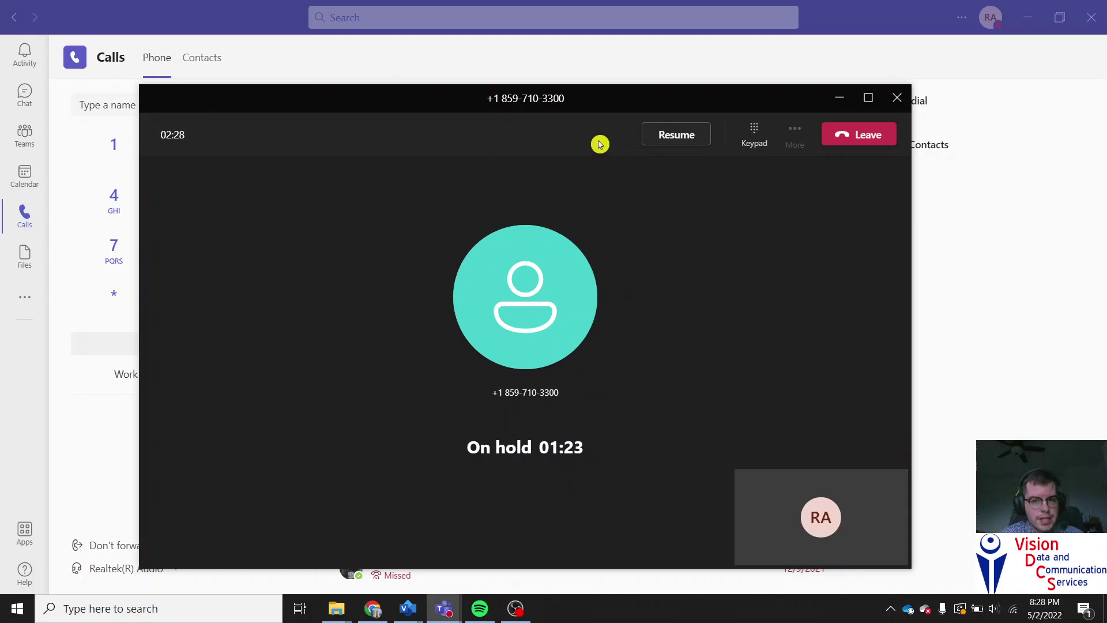
left_click(657, 139)
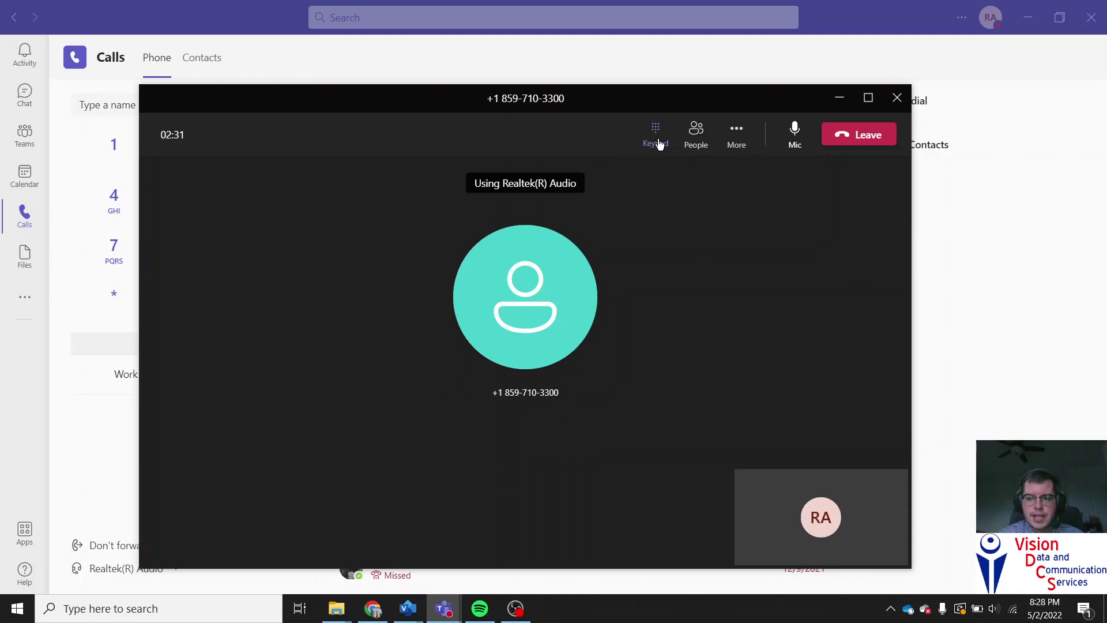
Start a Consult then transfer for the active call and choose the colleague as the person to consult.
left_click(736, 141)
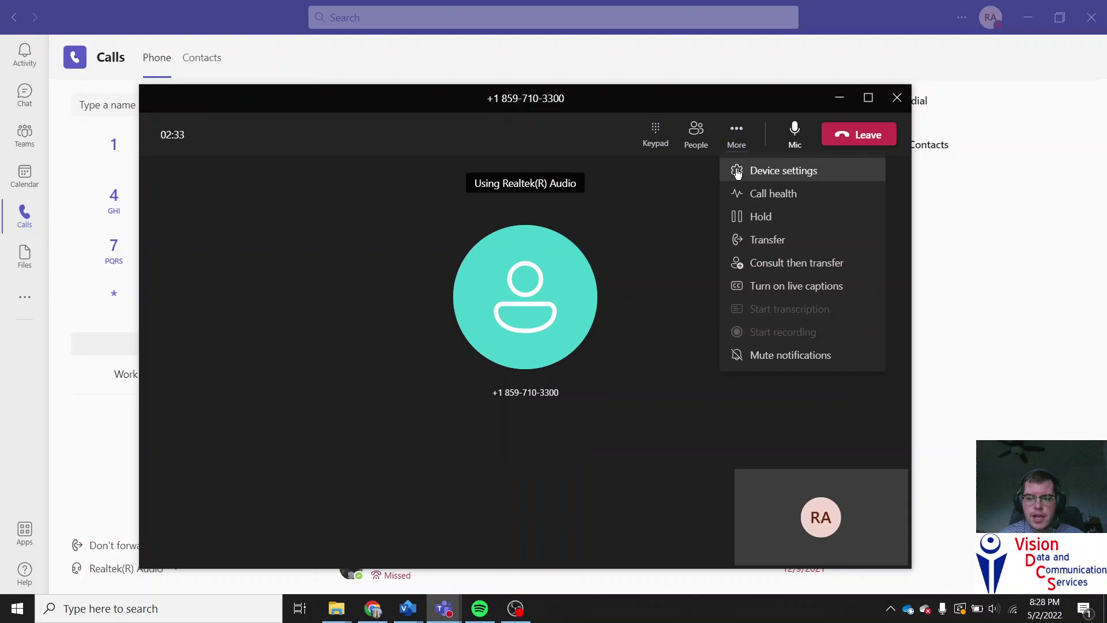
left_click(773, 264)
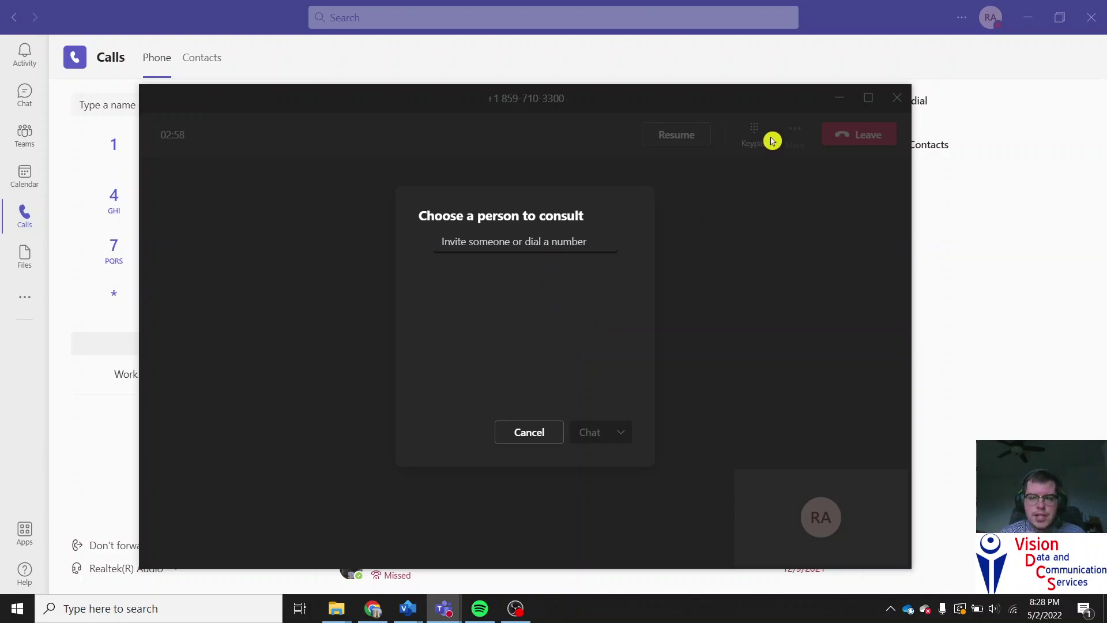
left_click(541, 242)
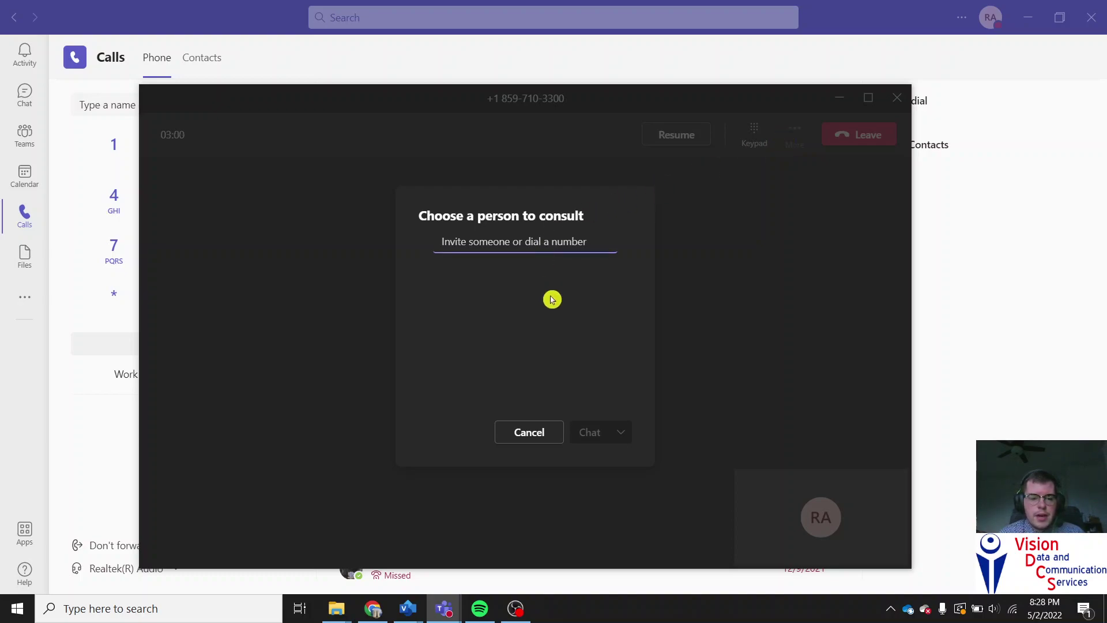
type("ED")
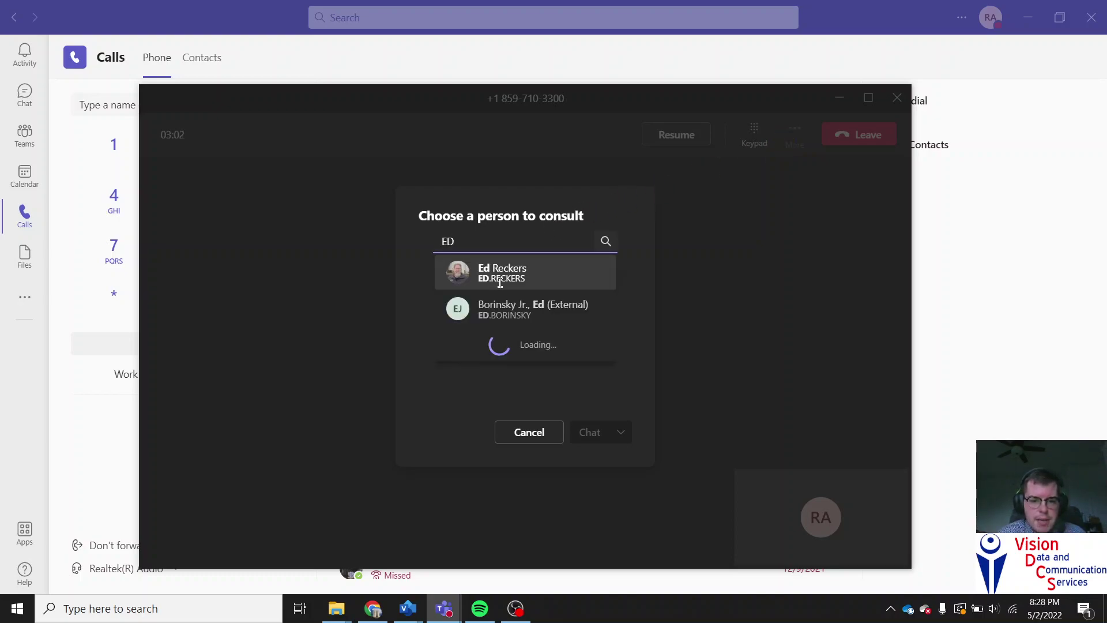
left_click(499, 276)
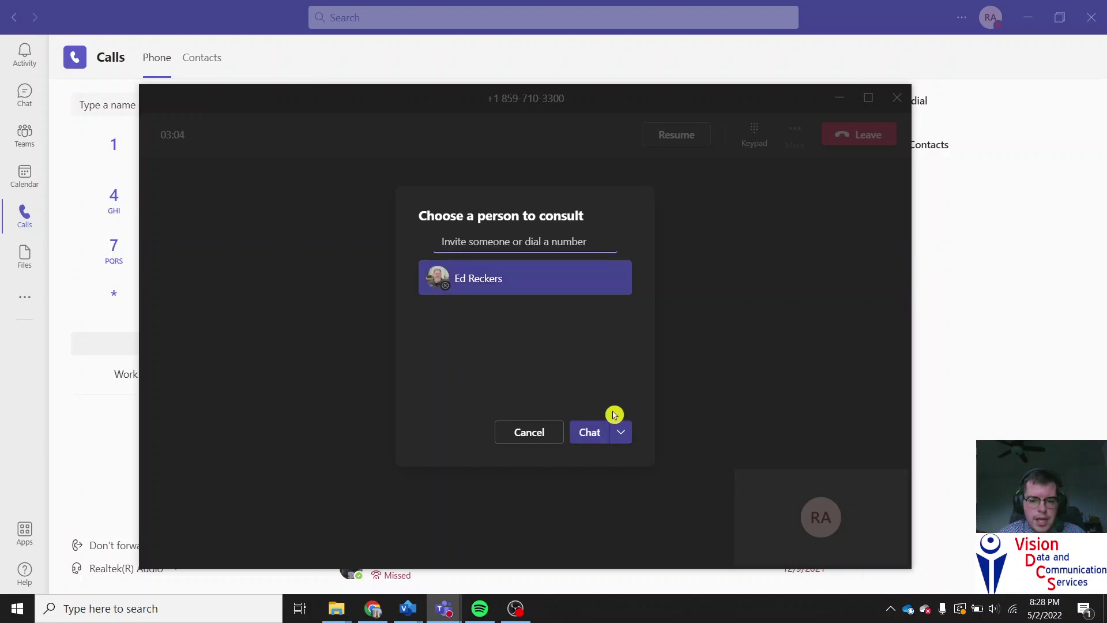
Check the Teams audio call alternative, and open a consultation chat with the chosen colleague.
left_click(622, 437)
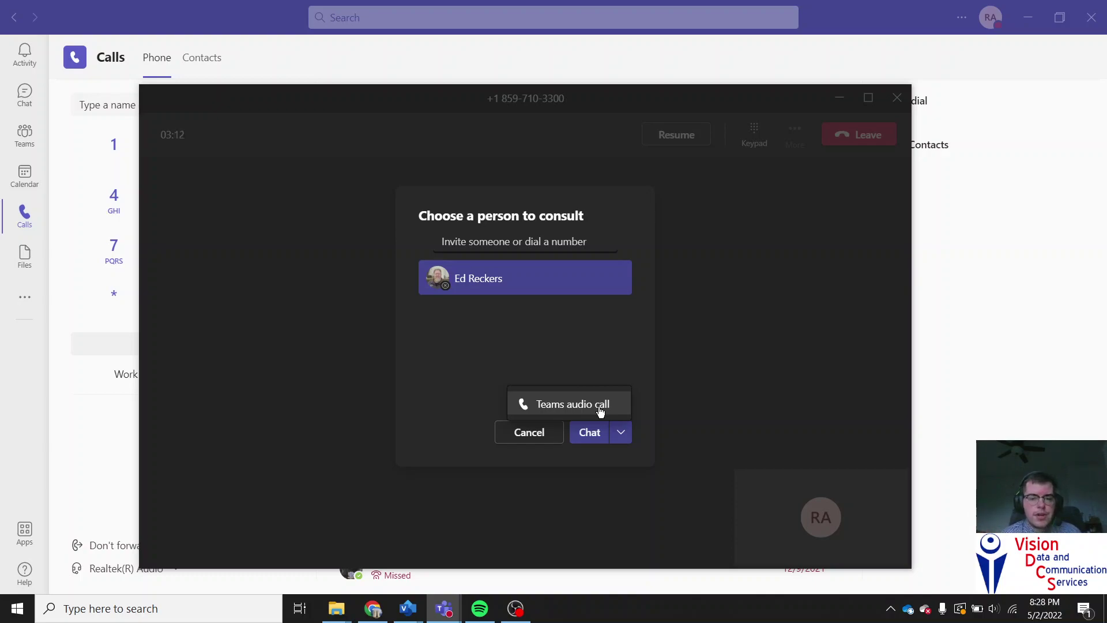
left_click(585, 443)
left_click(582, 438)
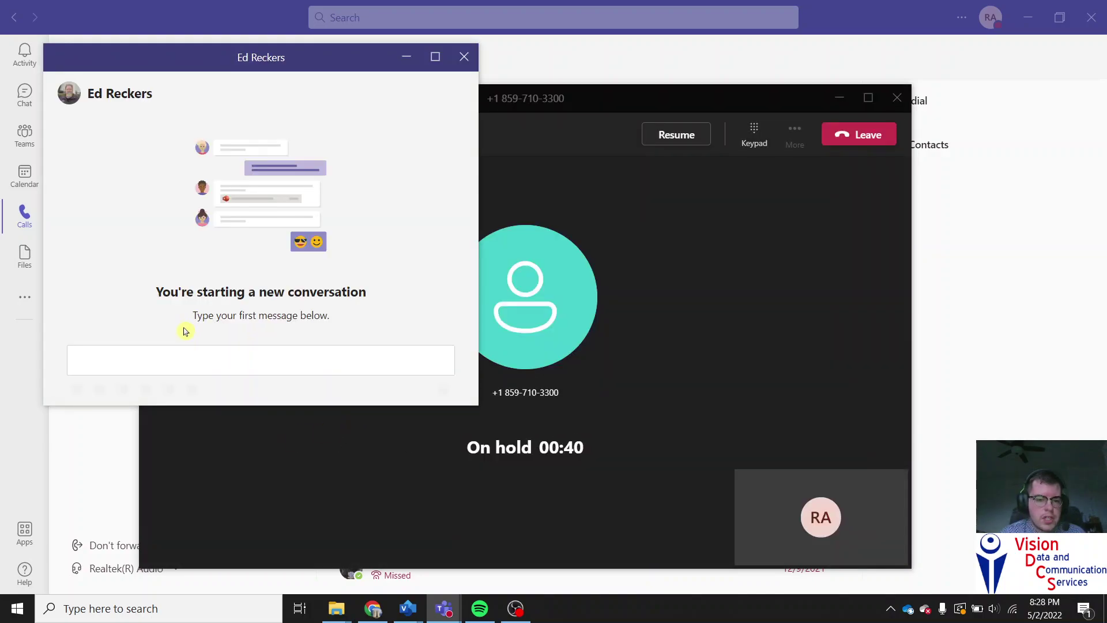
Delete the leftover draft message in the consultation chat.
type("hey ed, jim is on the line. Are you available?")
left_click_drag(285, 358, 22, 348)
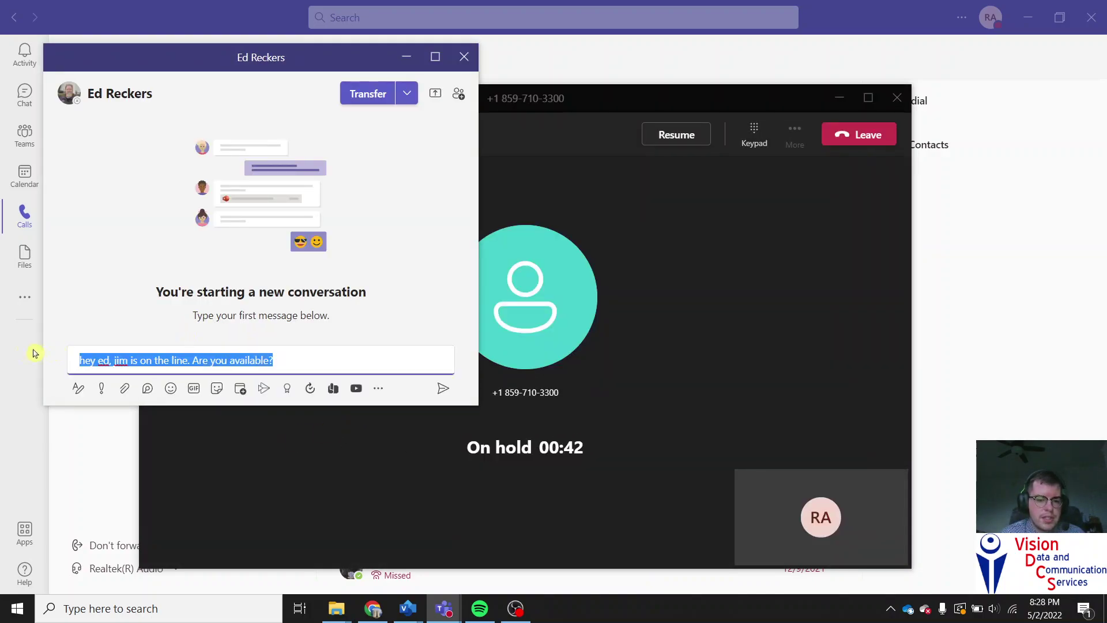
key("BackSpace")
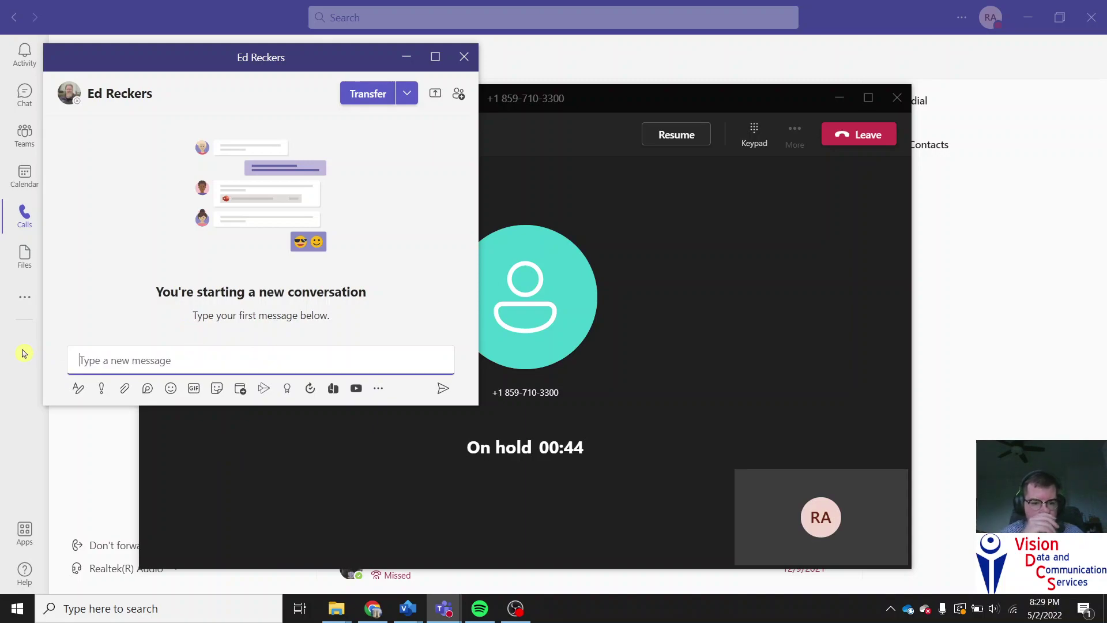
Draft a chat message telling the colleague who is on the phone and asking about availability, and clear it unsent.
type("hEY ")
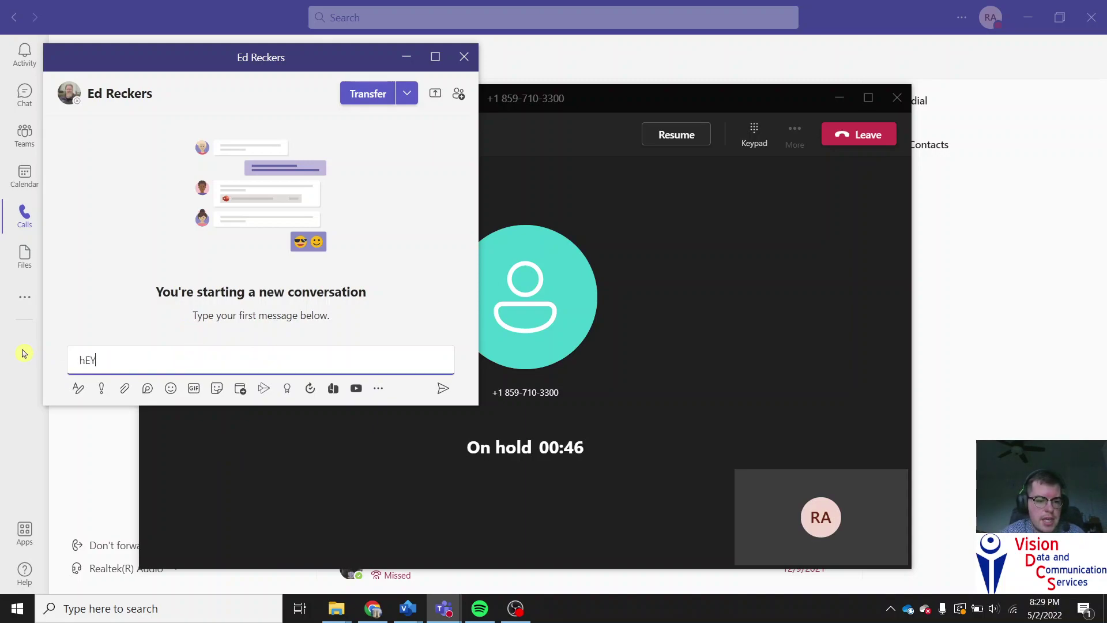
type("ED")
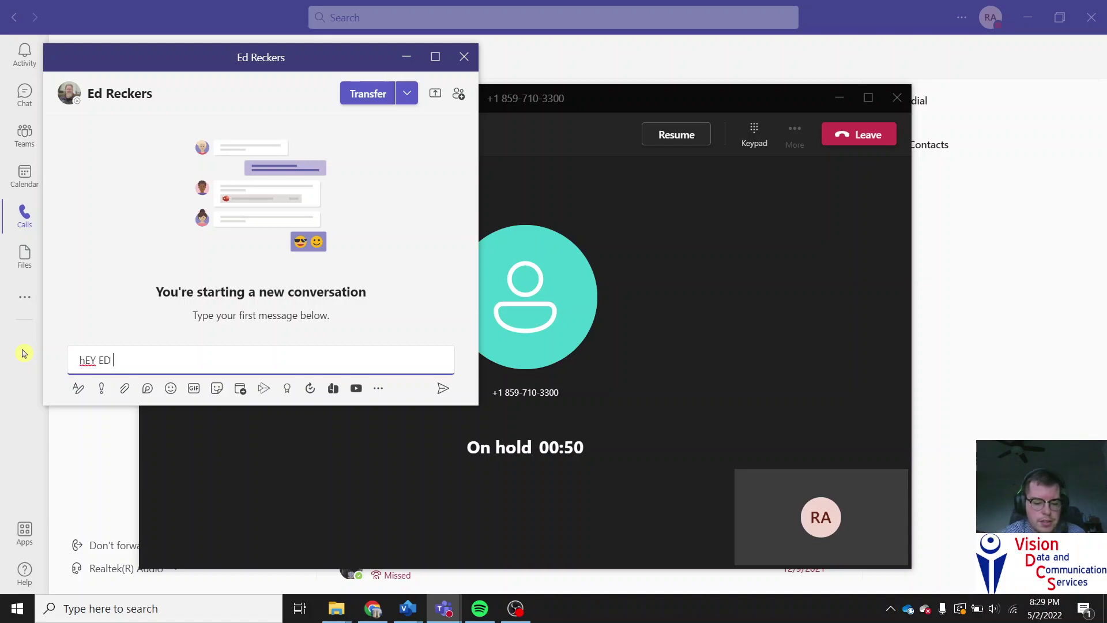
type(" JIM IS ON THE PHON")
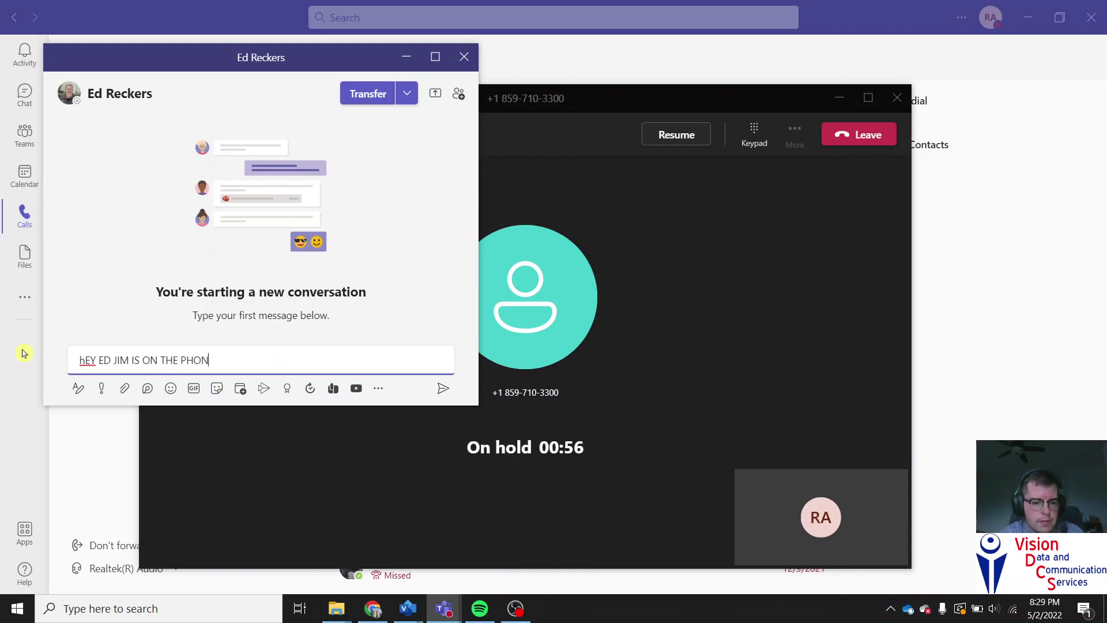
type("E. ARE YOU AVAIL")
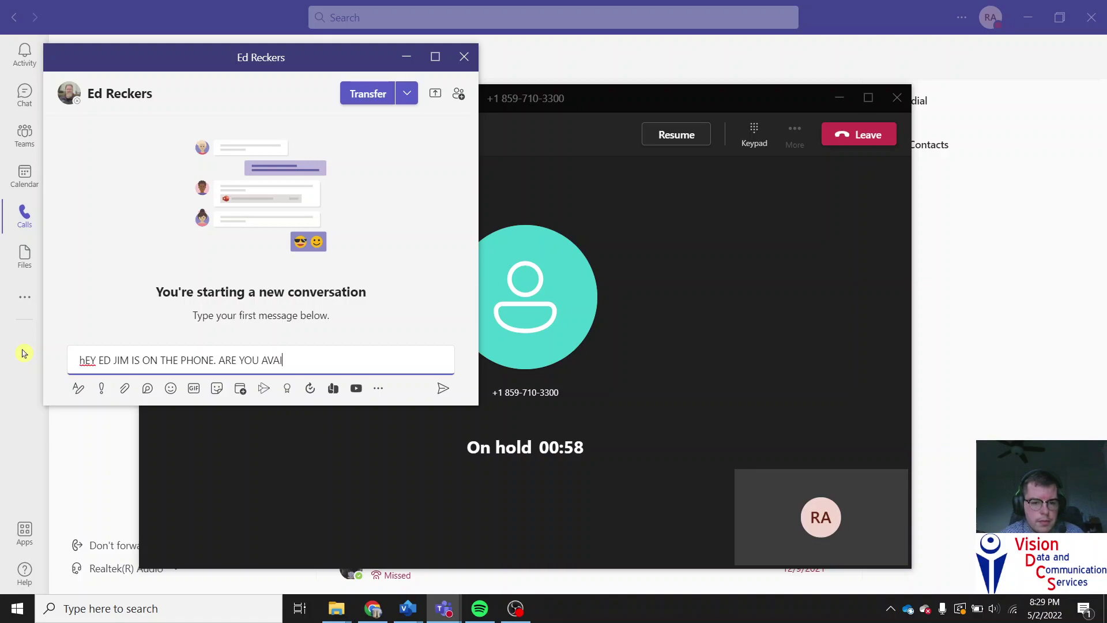
key("BackSpace")
type("LABLE")
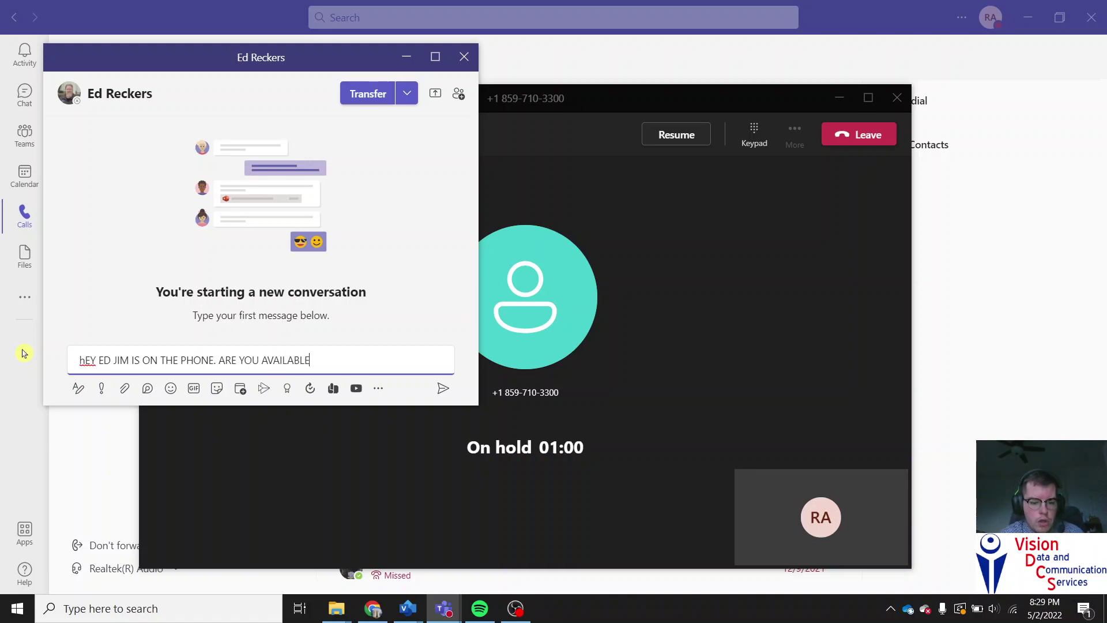
type("?")
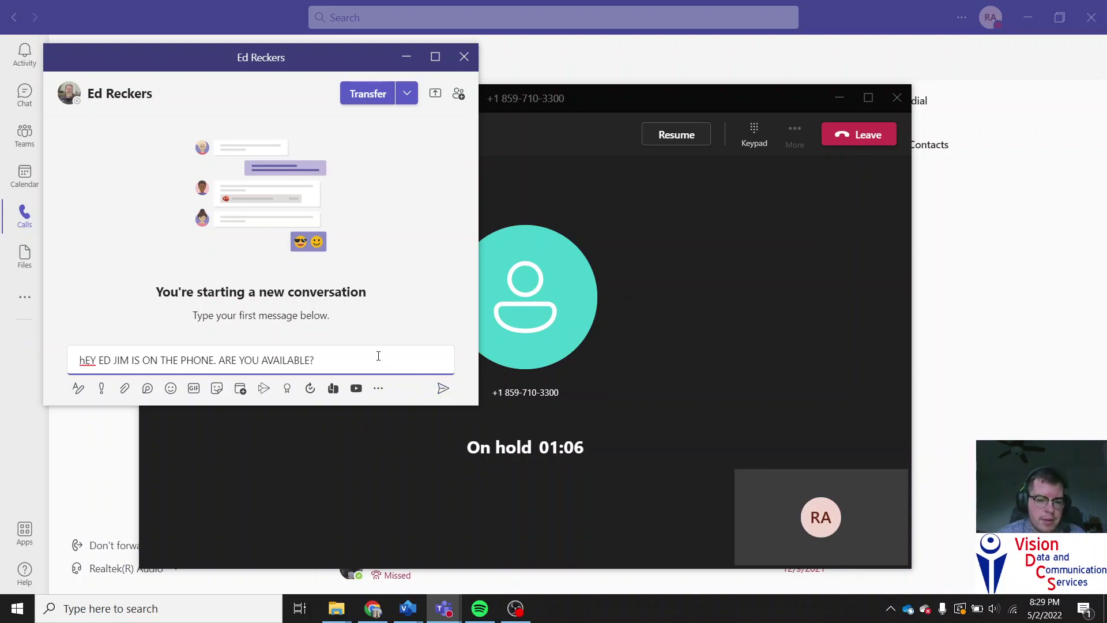
left_click_drag(375, 357, 2, 369)
key("BackSpace")
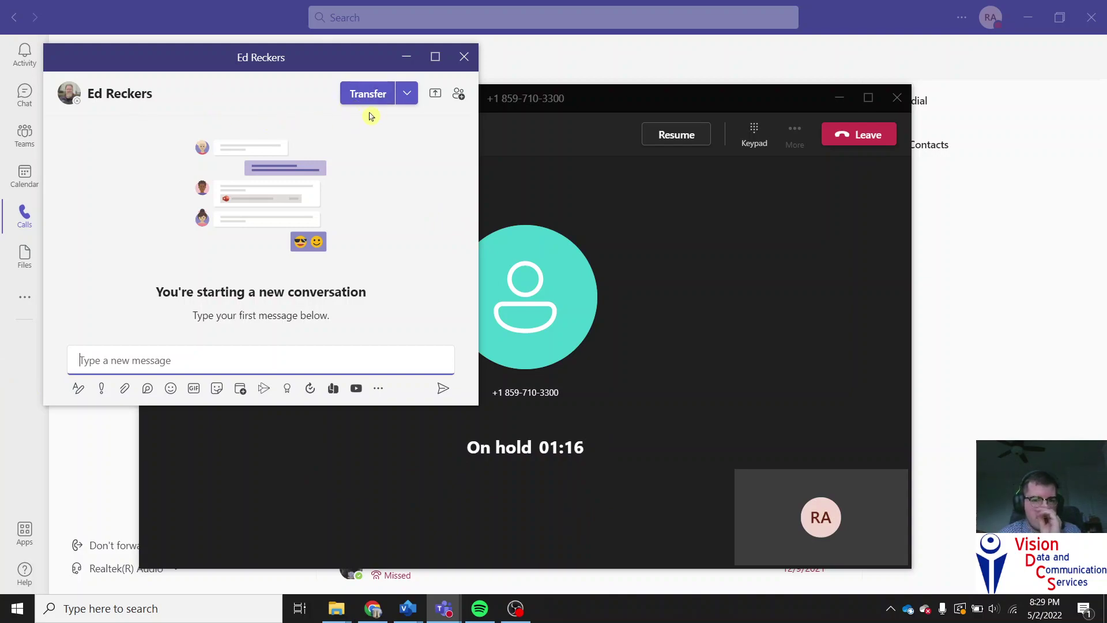
Examine the work voicemail option for transferring the call from the consultation chat.
left_click(416, 98)
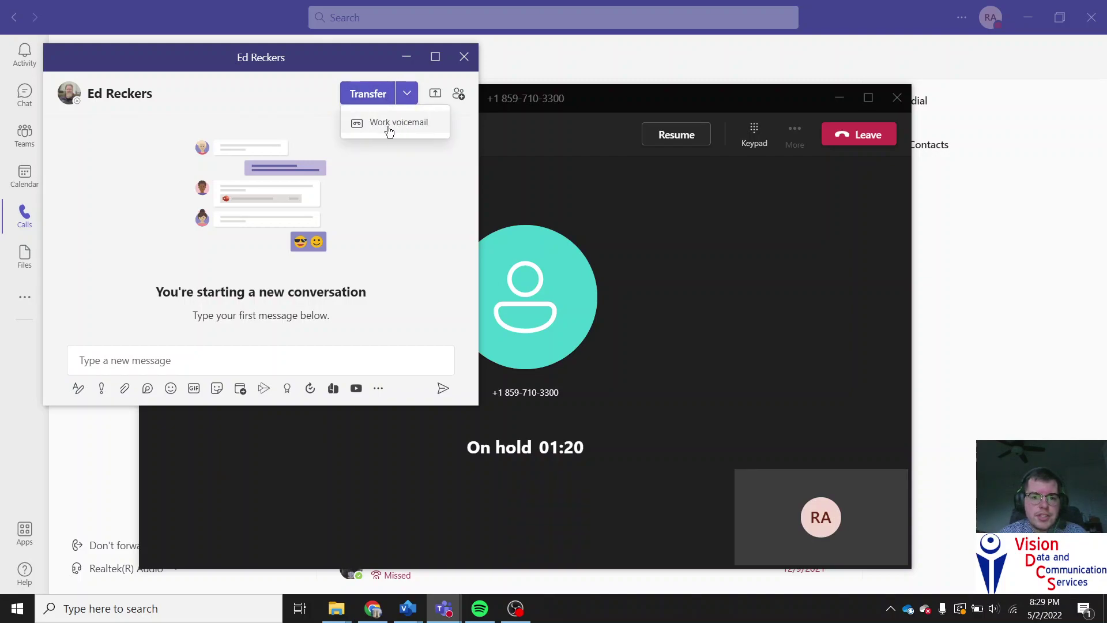
left_click(297, 107)
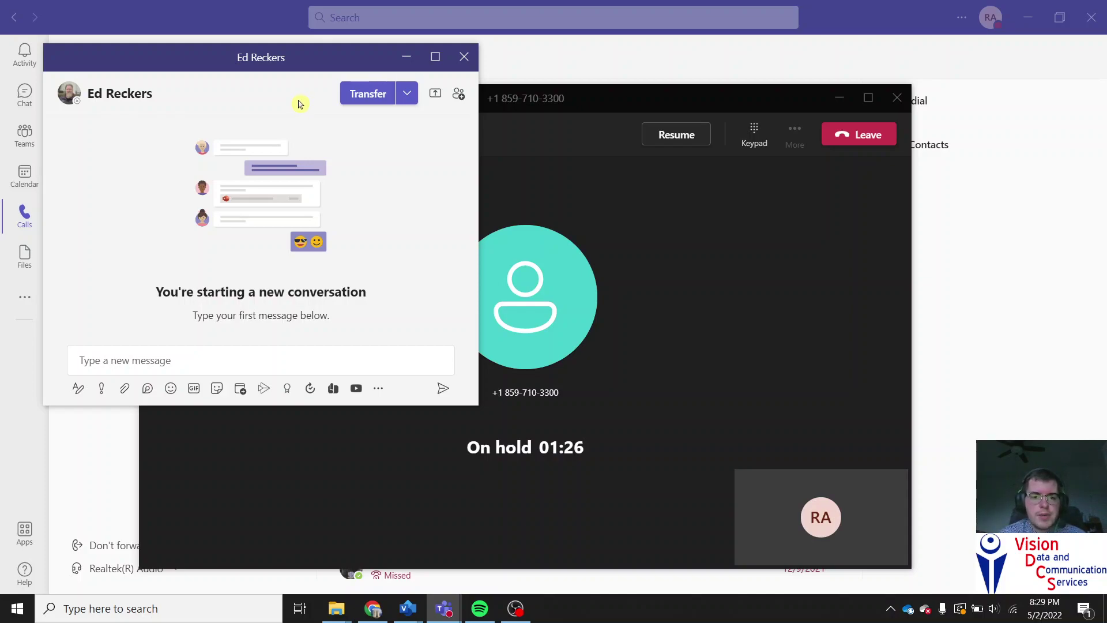
Close the consultation chat and resume the held call.
left_click(464, 56)
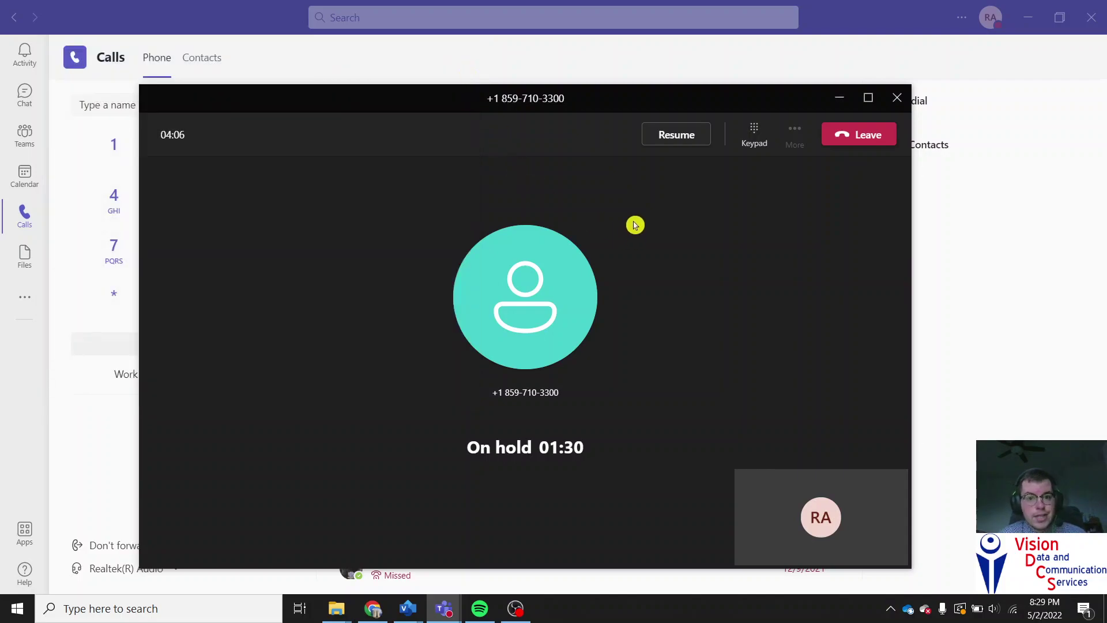
left_click(684, 142)
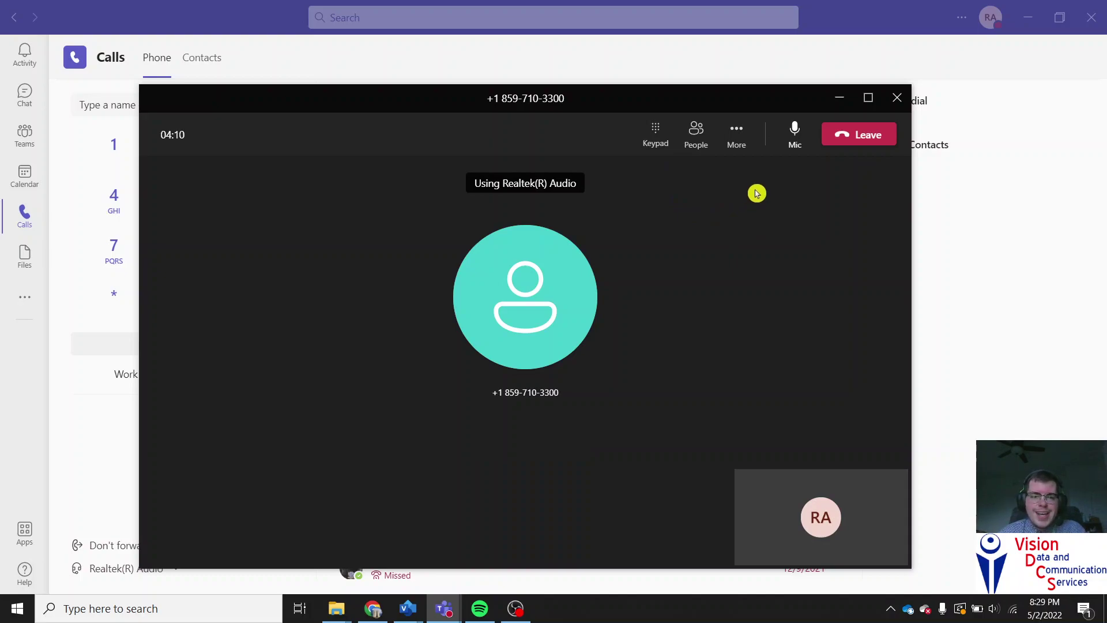